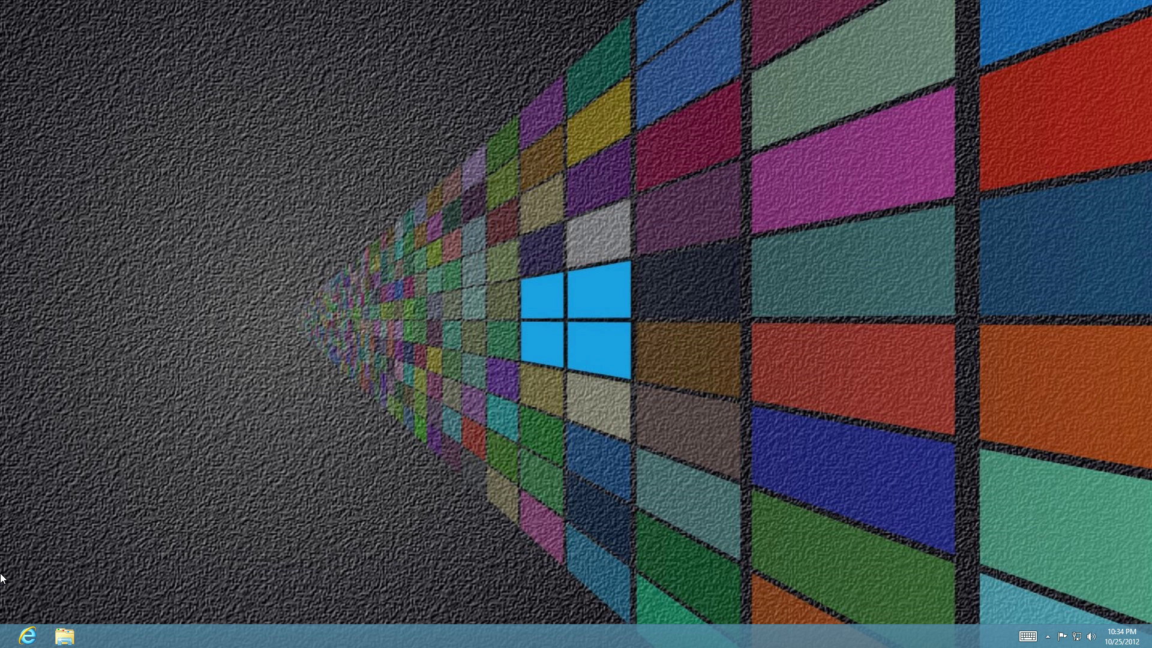
Step: Bring up the Run box and enter %userprofile% to open the profile folder
{"action": "key", "text": "super+r"}
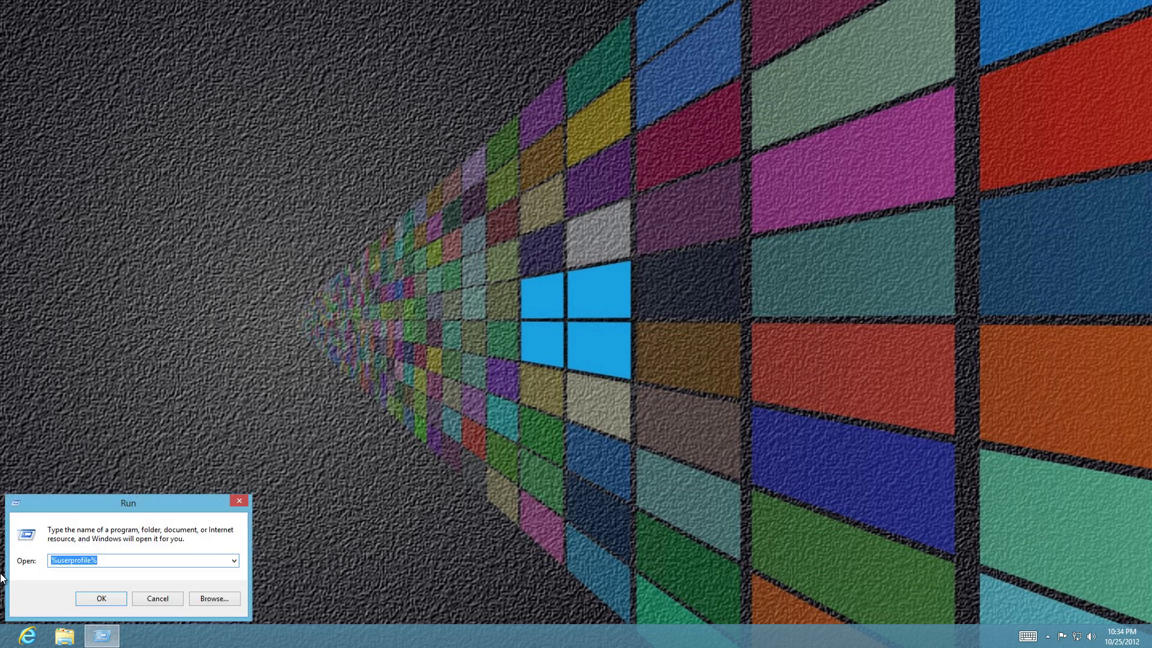
{"action": "key", "text": "End"}
Step: Open the profile folder and enable 'Show hidden files, folders, and drives' in Folder Options
{"action": "key", "text": "Return"}
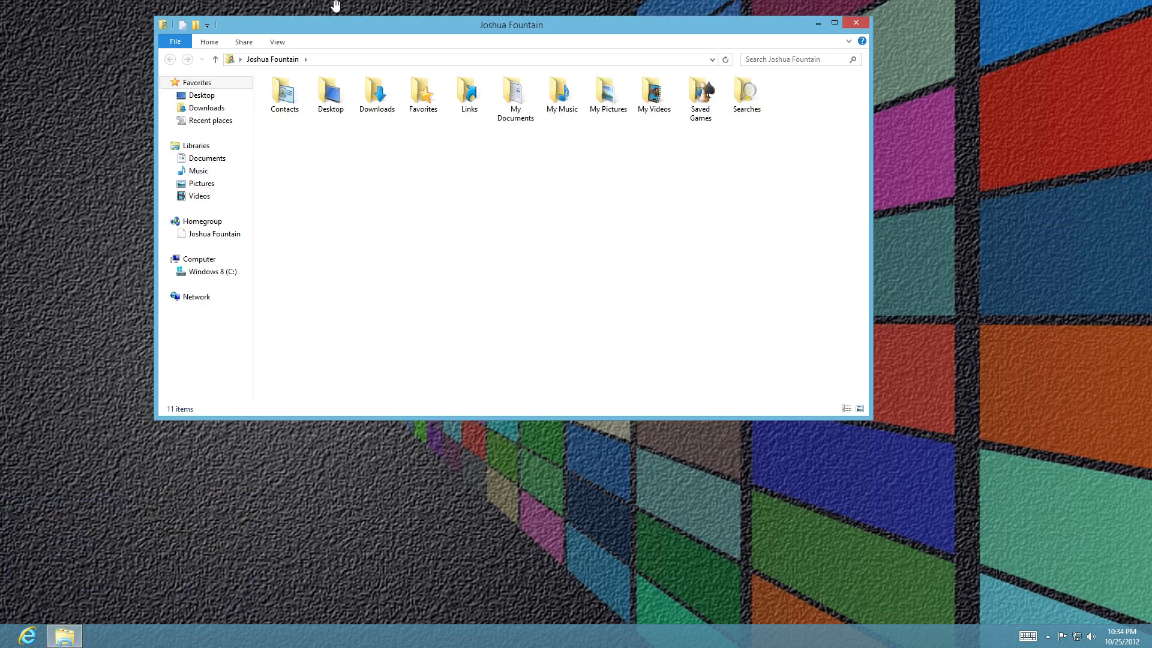
{"action": "left_click", "coordinate": [278, 41]}
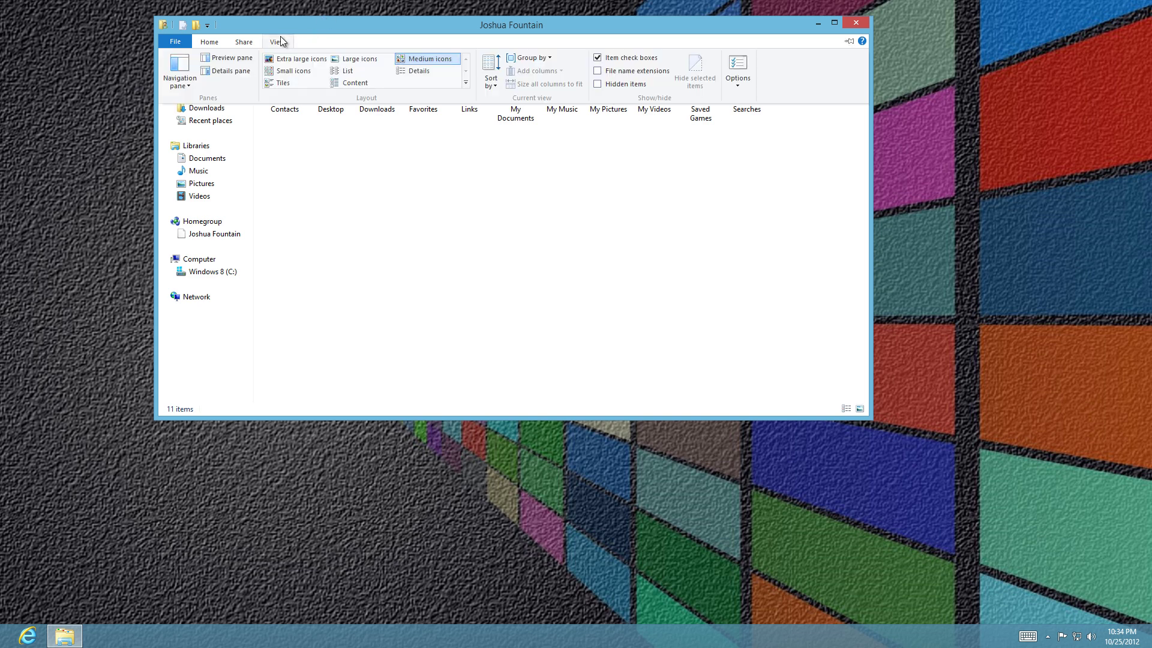
{"action": "left_click", "coordinate": [743, 66]}
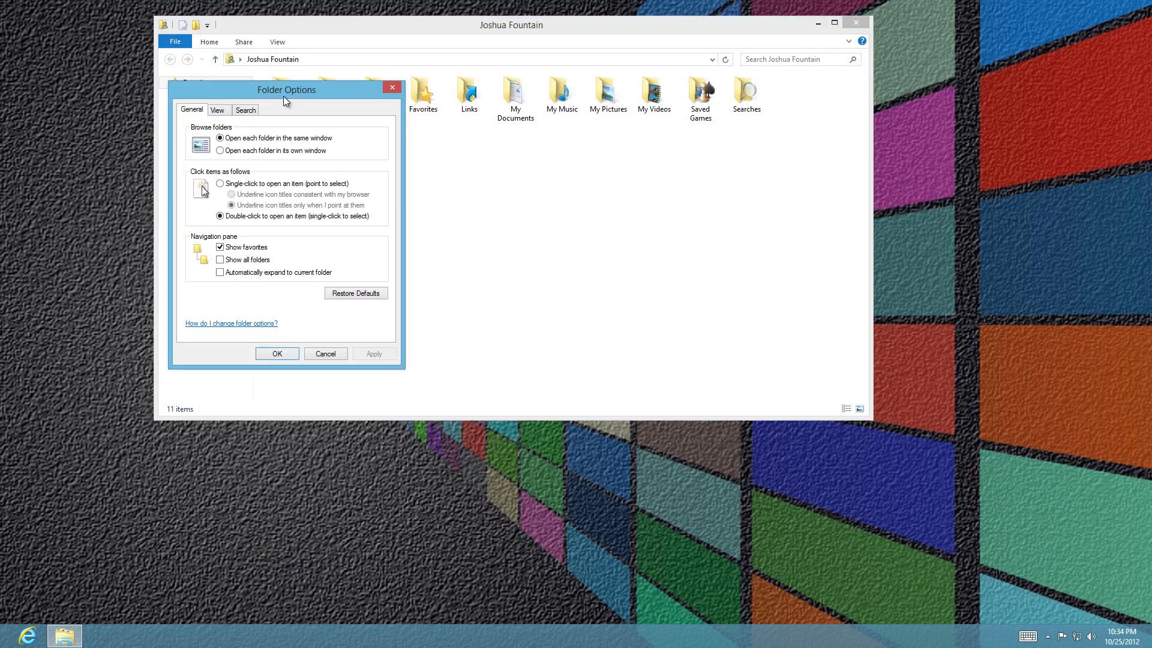
{"action": "left_click", "coordinate": [214, 113]}
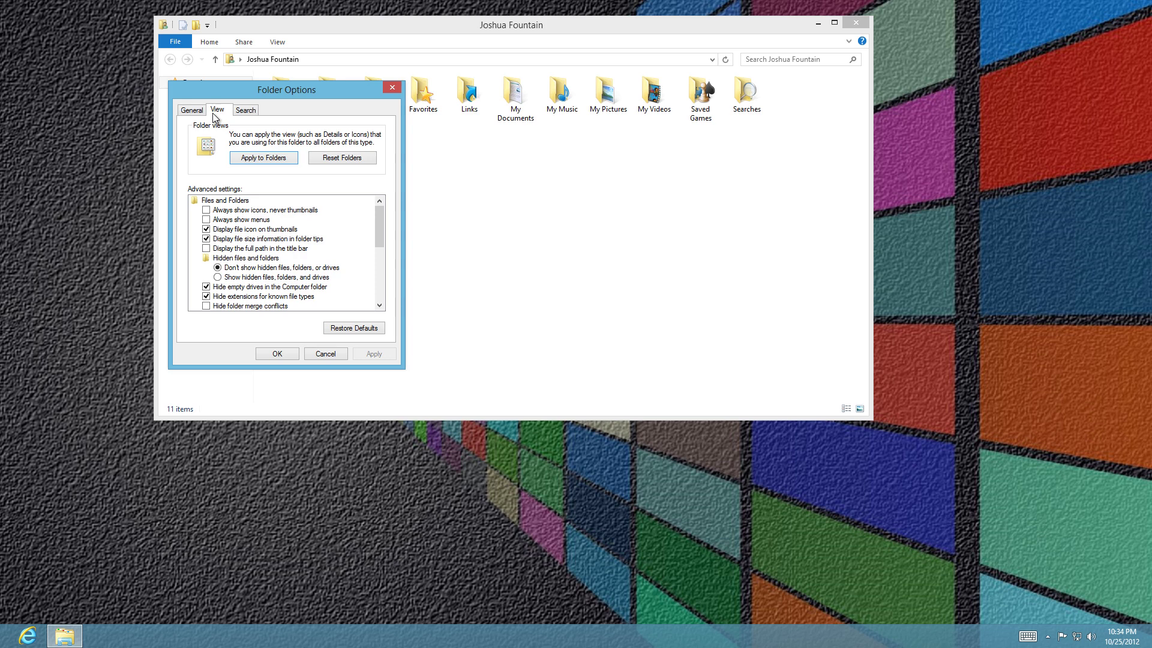
{"action": "left_click", "coordinate": [229, 279]}
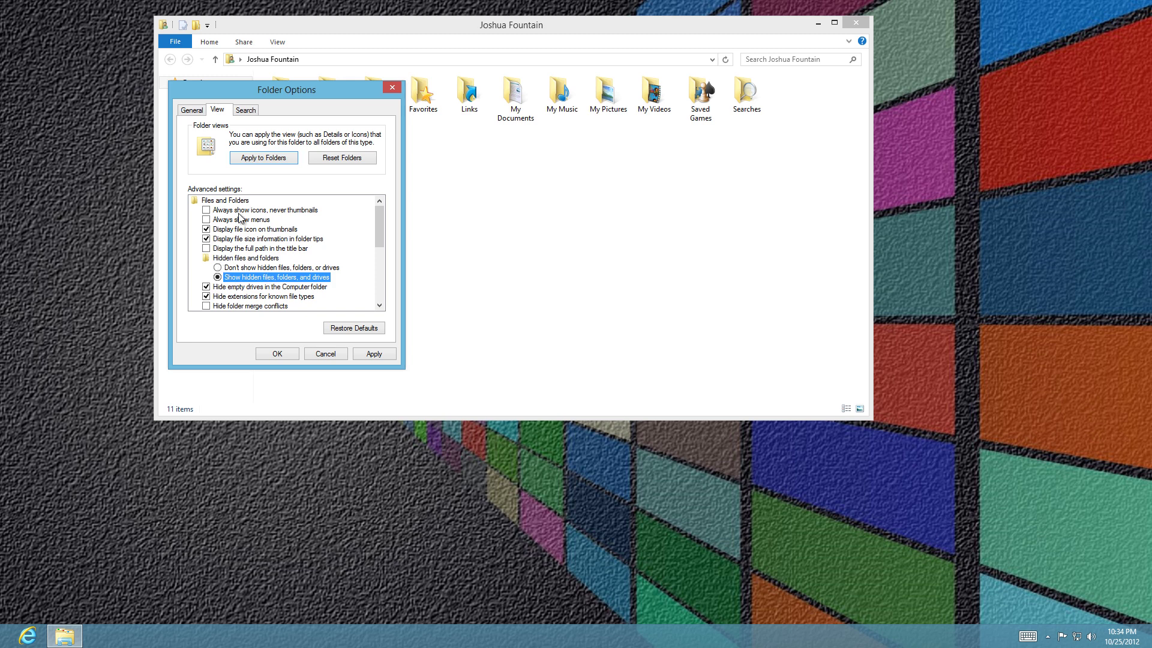
{"action": "left_click", "coordinate": [368, 354]}
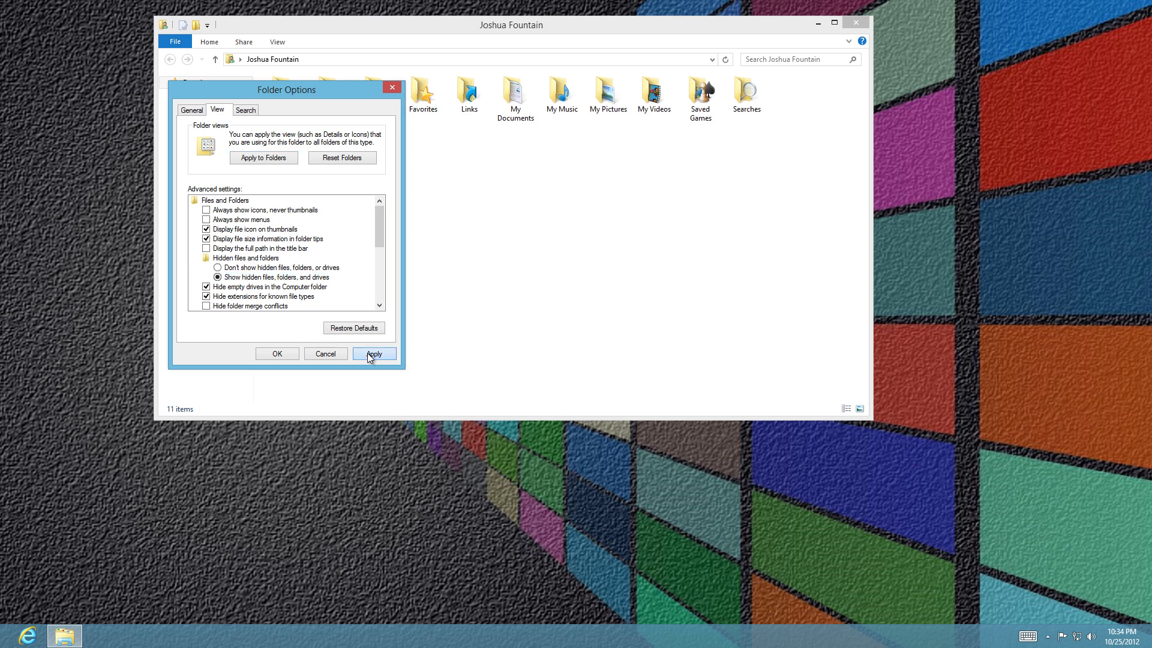
{"action": "left_click", "coordinate": [276, 354]}
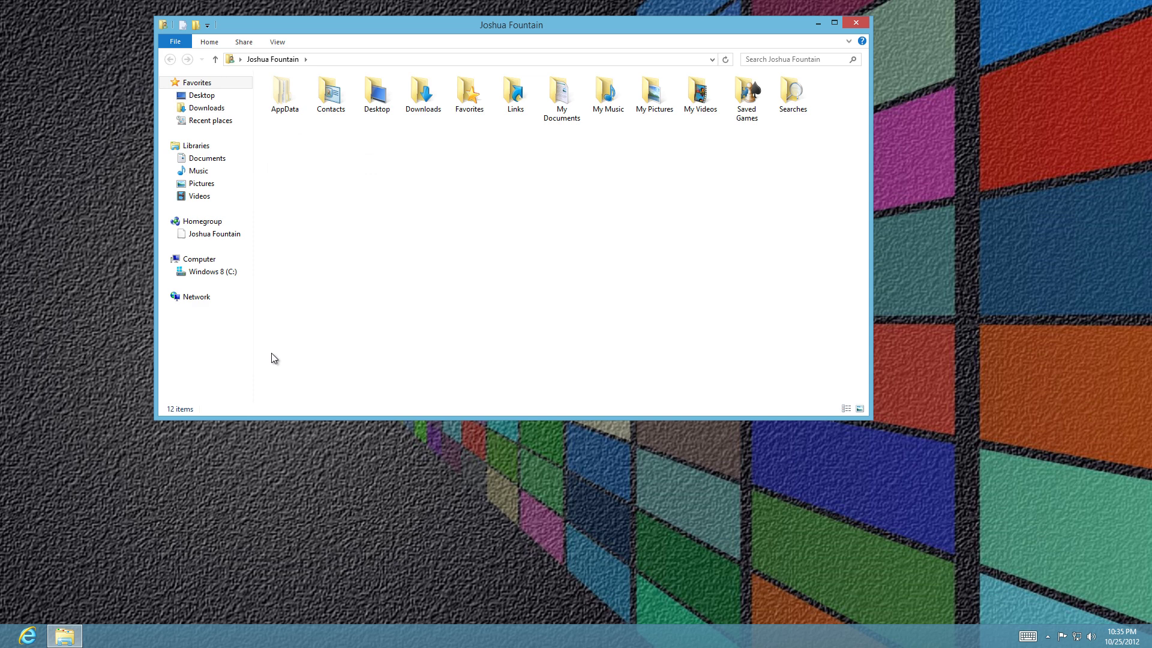
Step: Navigate AppData > Local > Microsoft > Windows and select the Explorer folder
{"action": "left_click", "coordinate": [293, 106]}
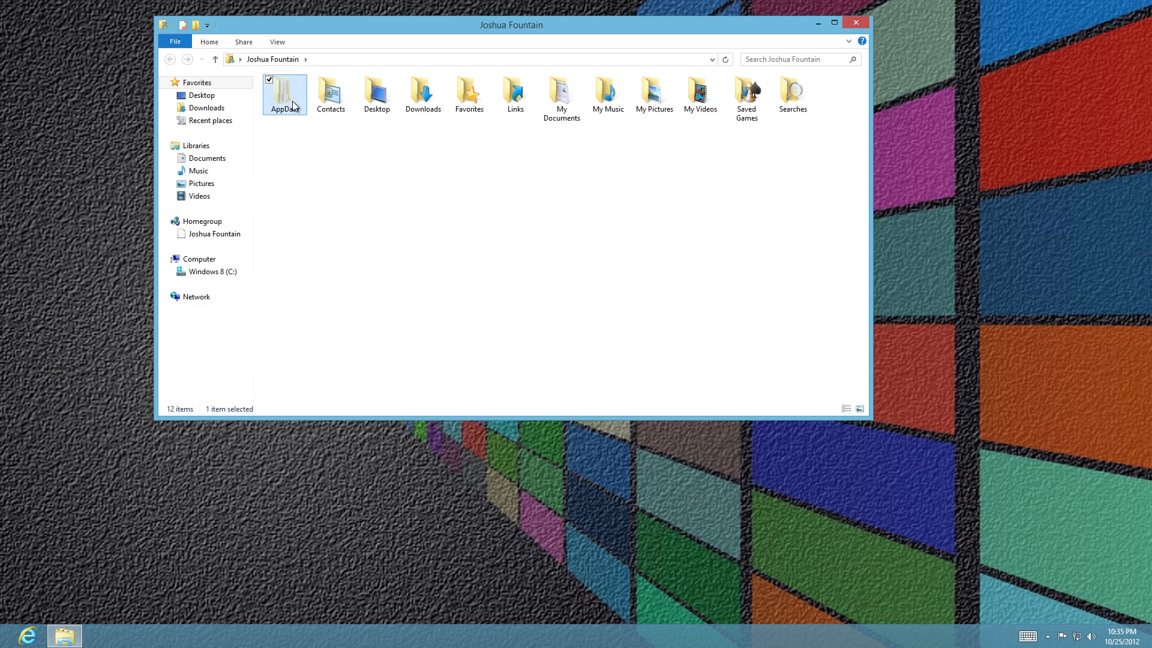
{"action": "double_click", "coordinate": [293, 105]}
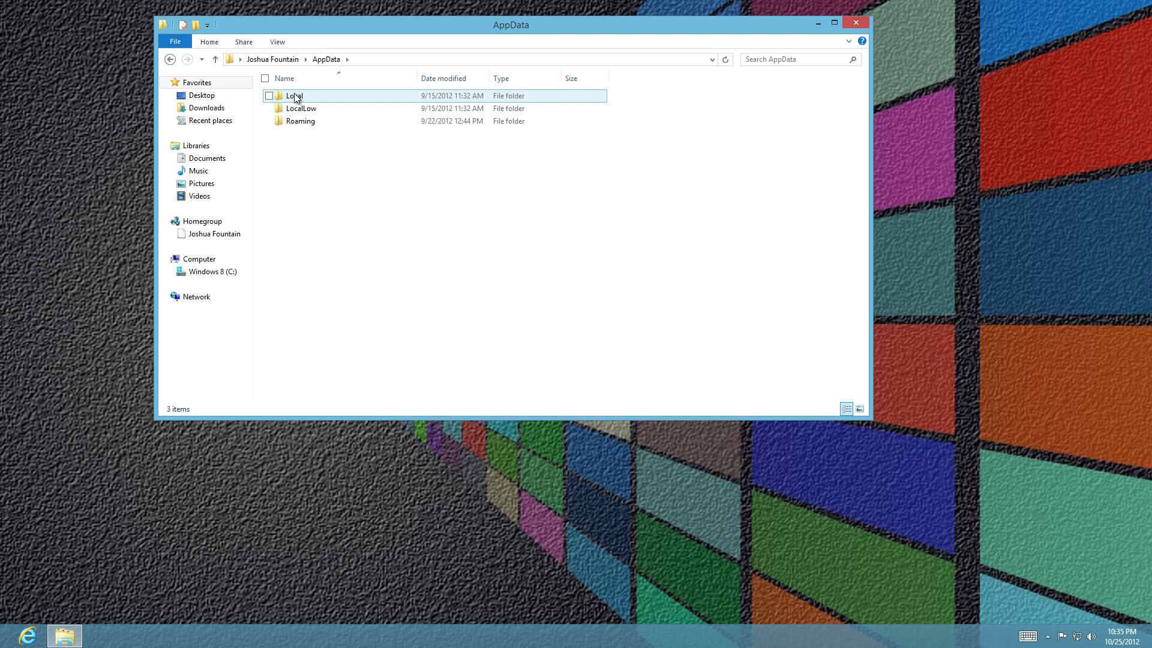
{"action": "double_click", "coordinate": [296, 96]}
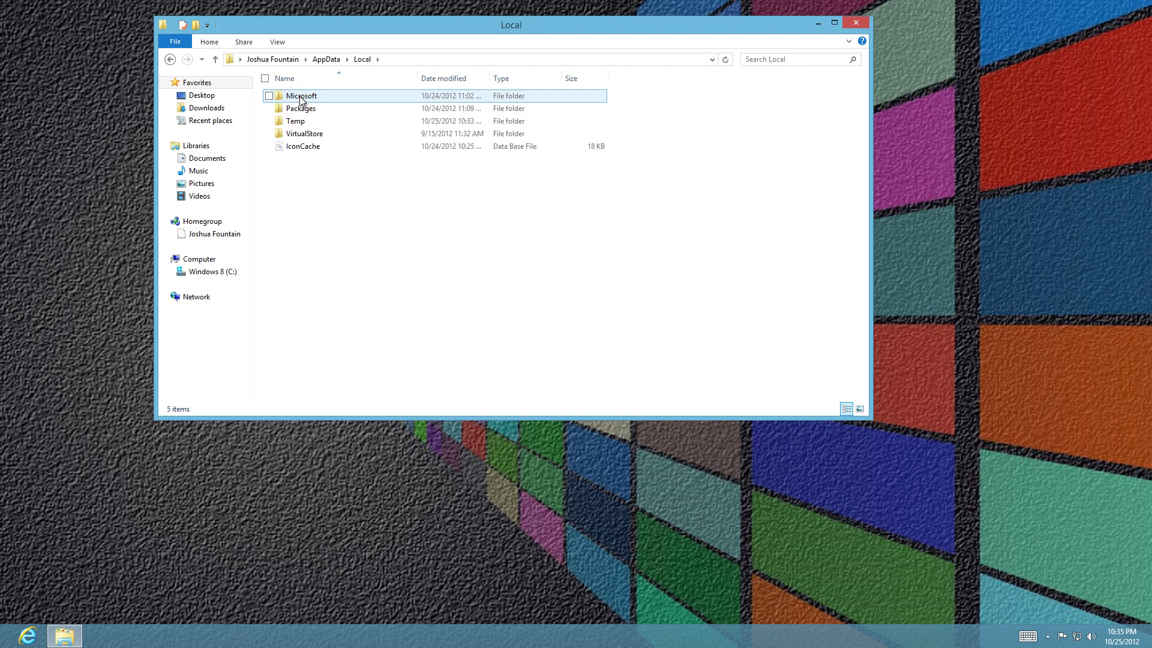
{"action": "double_click", "coordinate": [300, 98]}
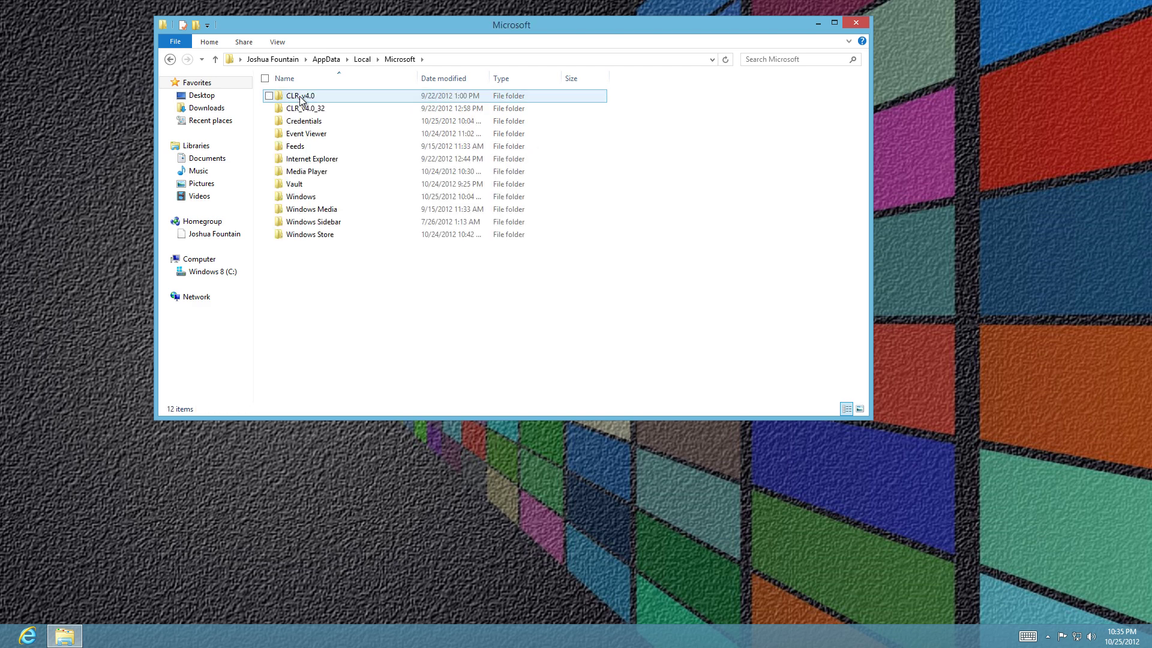
{"action": "double_click", "coordinate": [294, 196]}
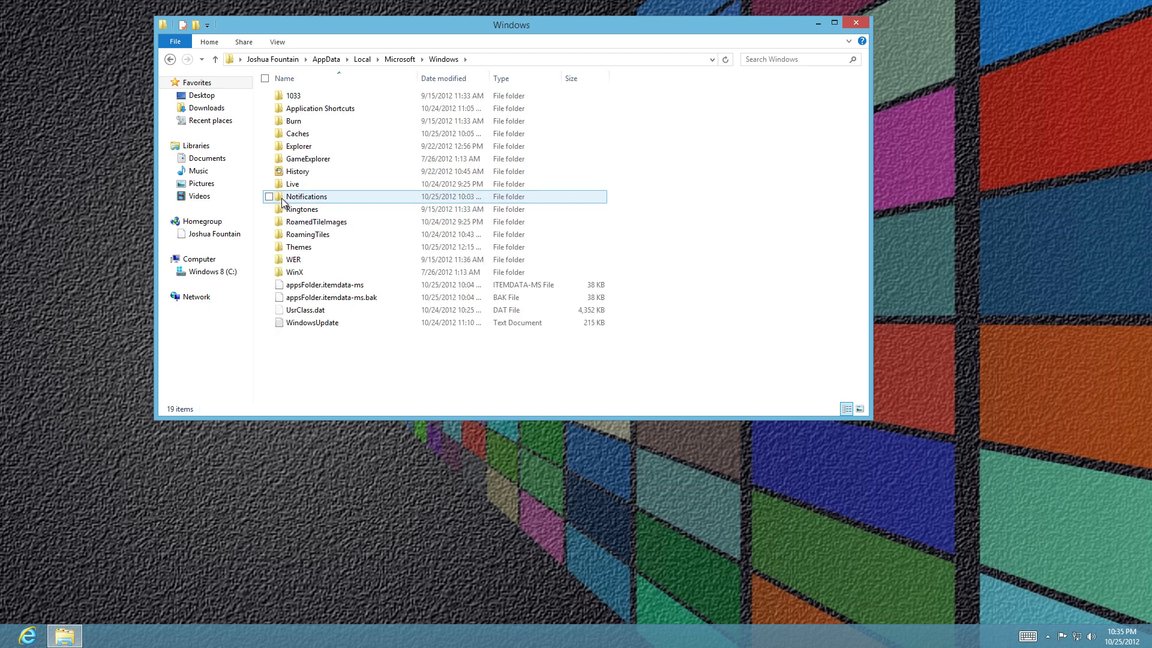
{"action": "left_click", "coordinate": [306, 149]}
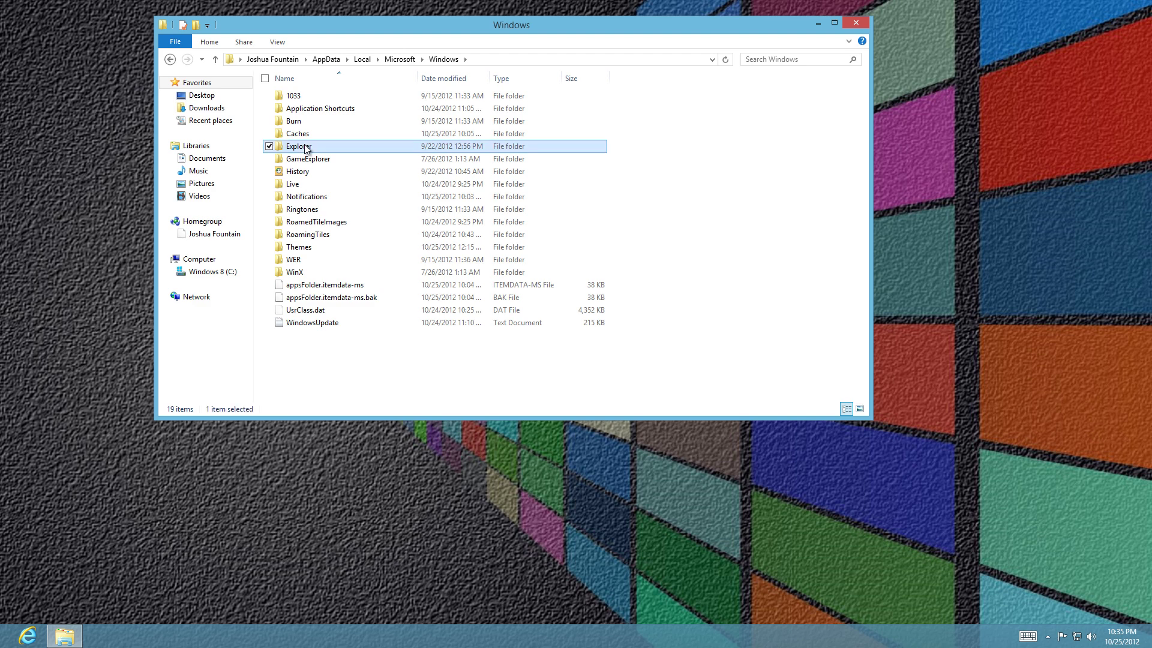
Step: Open the Explorer folder's Properties, Security tab, then its Advanced security settings
{"action": "right_click", "coordinate": [306, 149]}
{"action": "left_click", "coordinate": [263, 334]}
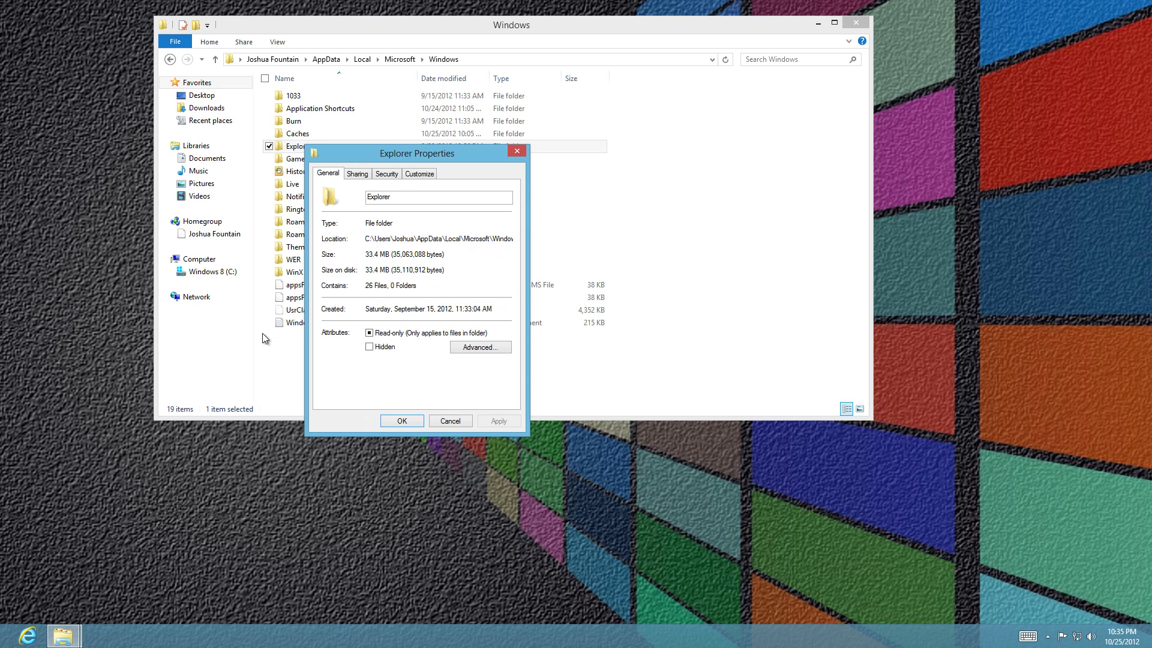
{"action": "left_click", "coordinate": [389, 174]}
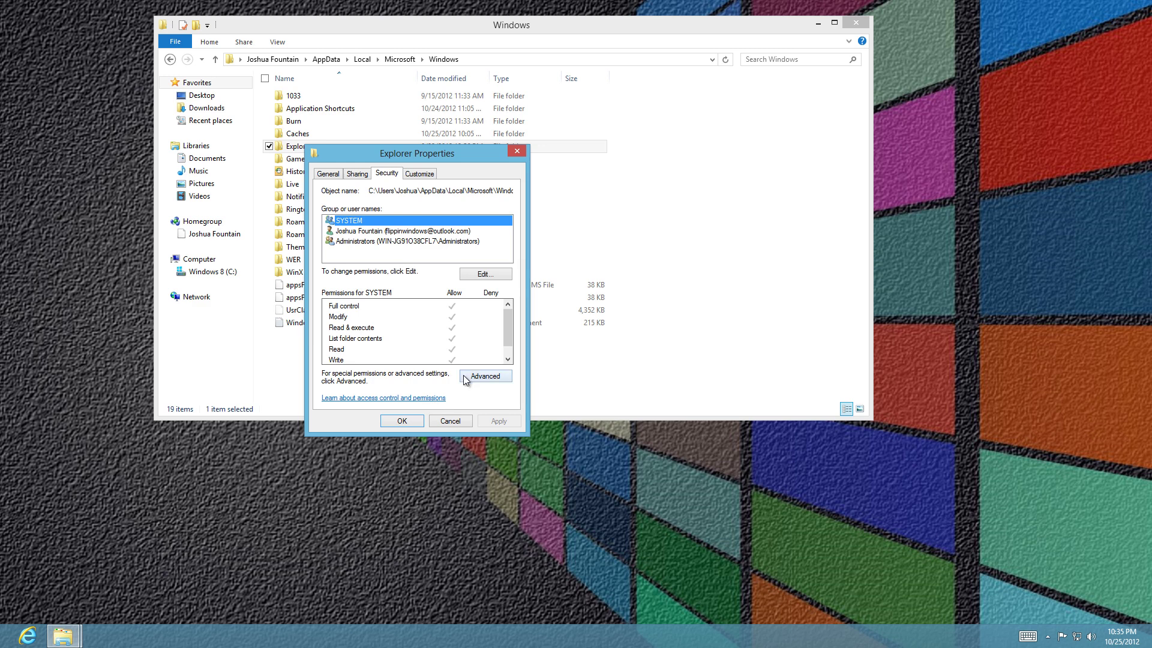
{"action": "left_click", "coordinate": [485, 376]}
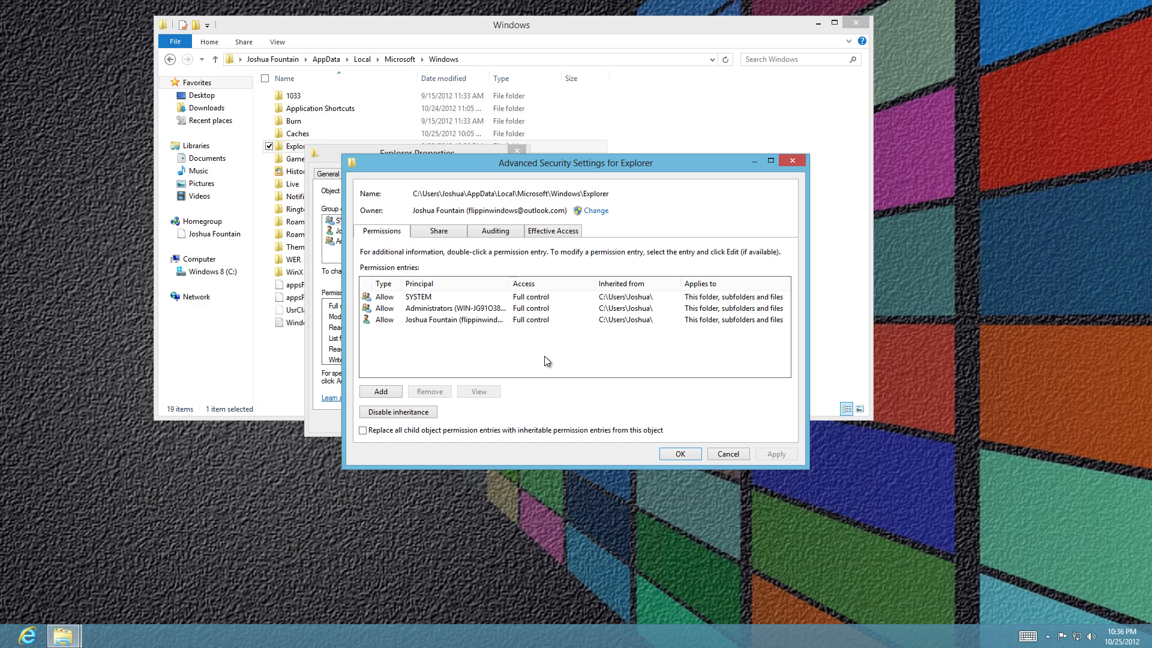
Step: Add a new permission entry with SYSTEM, verified via Check Names, as its principal
{"action": "left_click", "coordinate": [382, 392]}
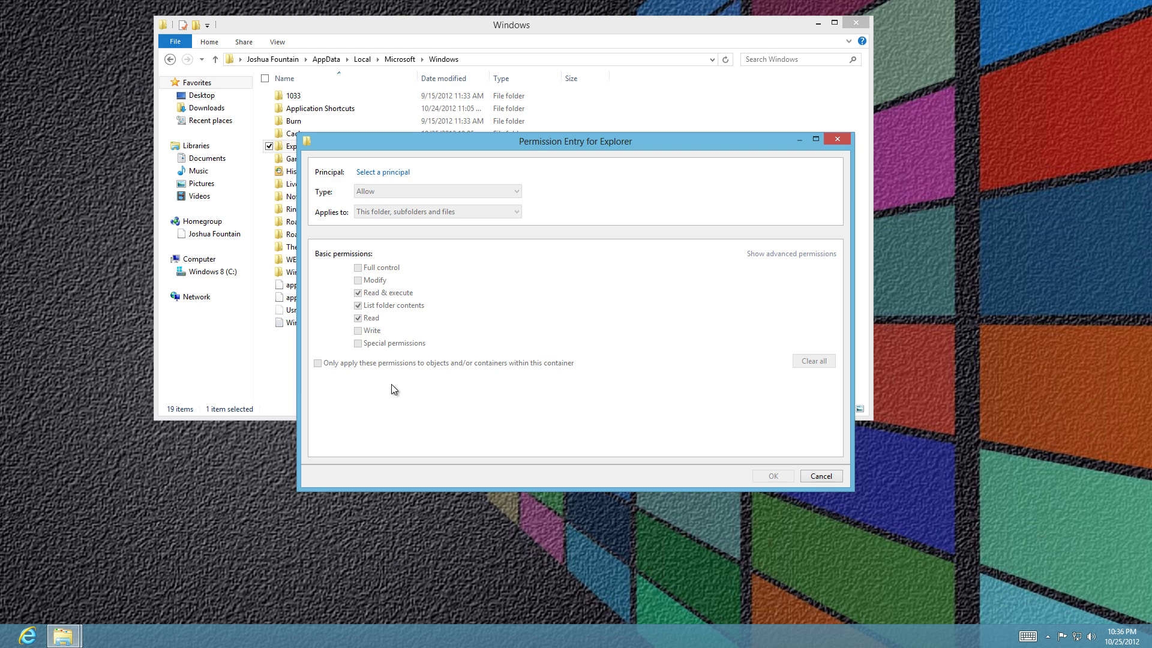
{"action": "left_click", "coordinate": [389, 175]}
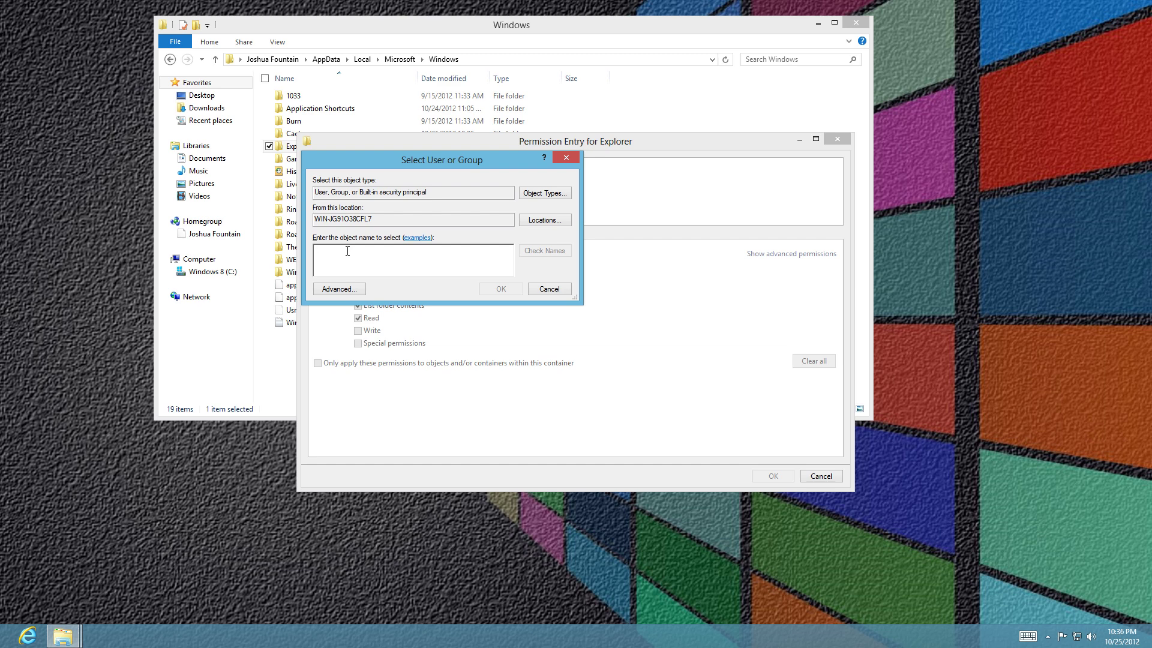
{"action": "type", "text": "YS"}
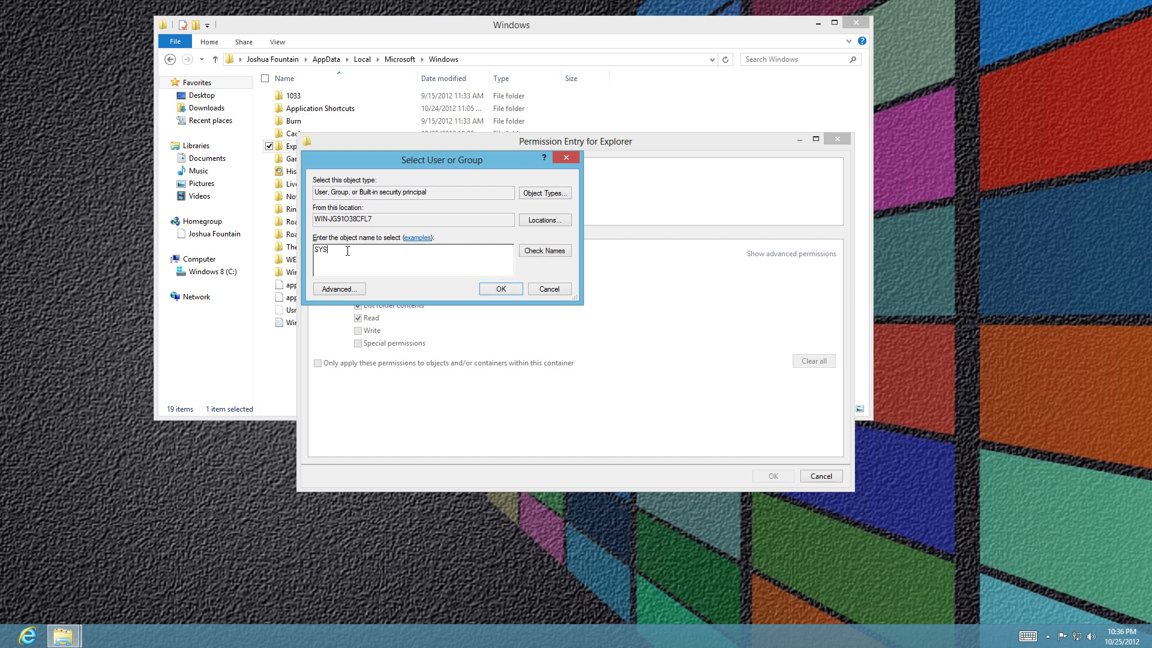
{"action": "type", "text": "TEM"}
{"action": "left_click", "coordinate": [546, 251]}
{"action": "left_click", "coordinate": [494, 291]}
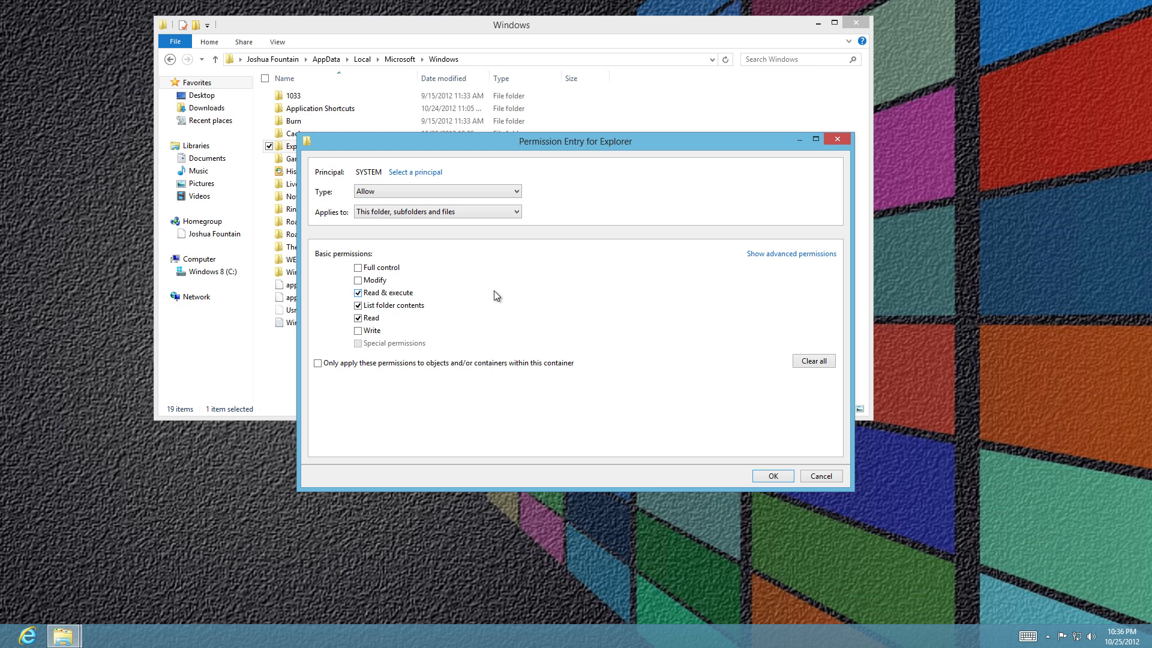
Step: Make the entry type Deny, applying to this folder, subfolders and files
{"action": "left_click", "coordinate": [381, 190]}
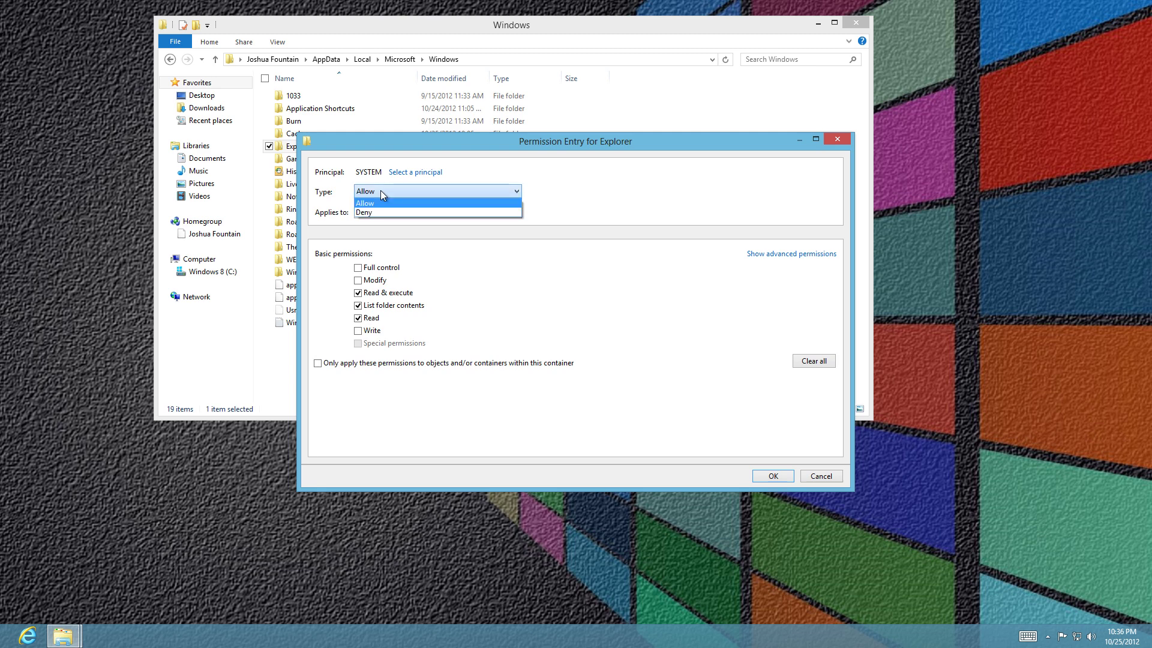
{"action": "left_click", "coordinate": [390, 212]}
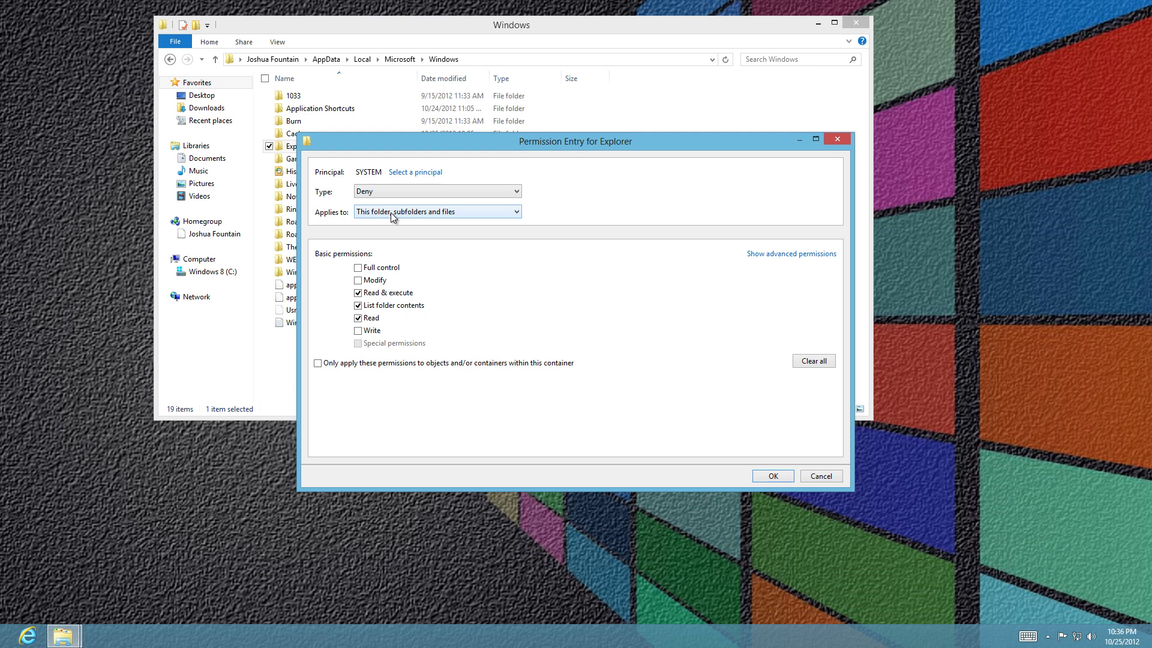
{"action": "left_click", "coordinate": [380, 213]}
{"action": "left_click", "coordinate": [798, 280]}
Step: Deny only Delete and Delete subfolders and files, clearing read permissions, and save the entry
{"action": "left_click", "coordinate": [796, 254]}
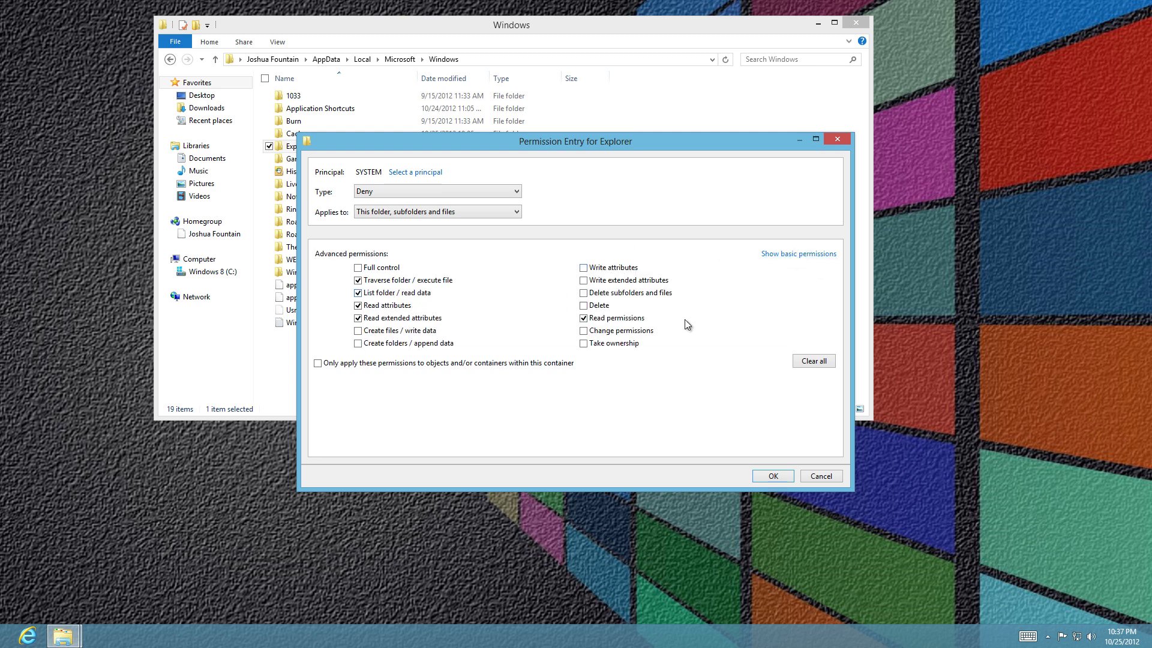
{"action": "left_click", "coordinate": [583, 306]}
{"action": "left_click", "coordinate": [583, 294]}
{"action": "left_click", "coordinate": [584, 318]}
{"action": "left_click", "coordinate": [773, 476]}
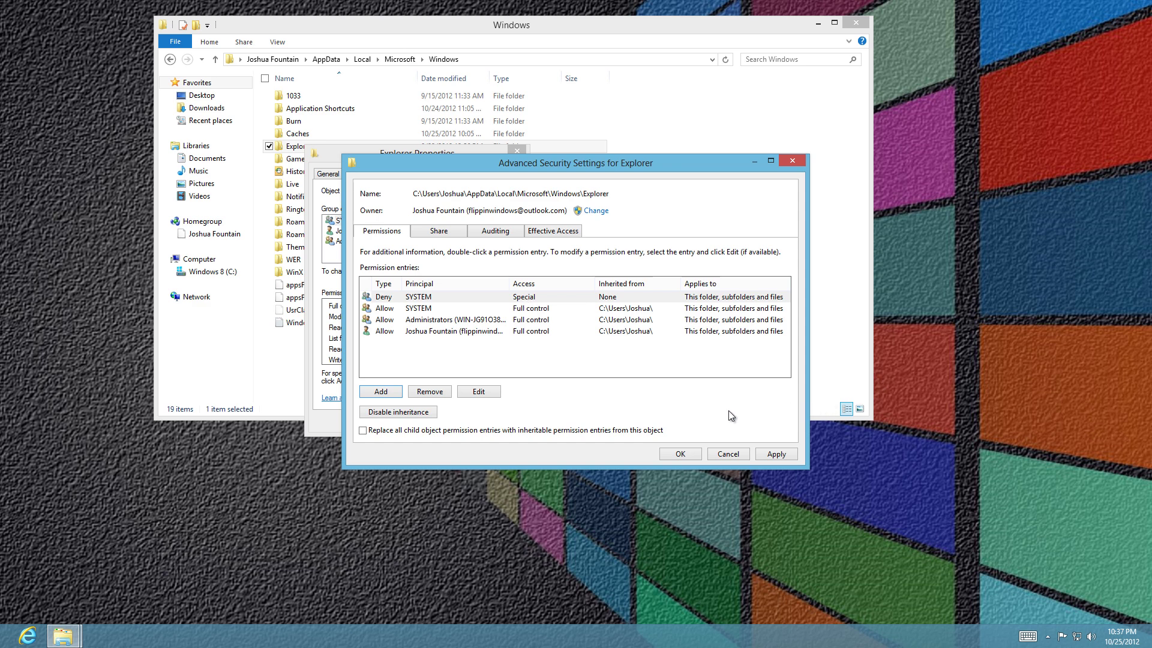
Step: Apply the Deny entry and select SYSTEM as the user on the Effective Access tab
{"action": "left_click", "coordinate": [776, 453]}
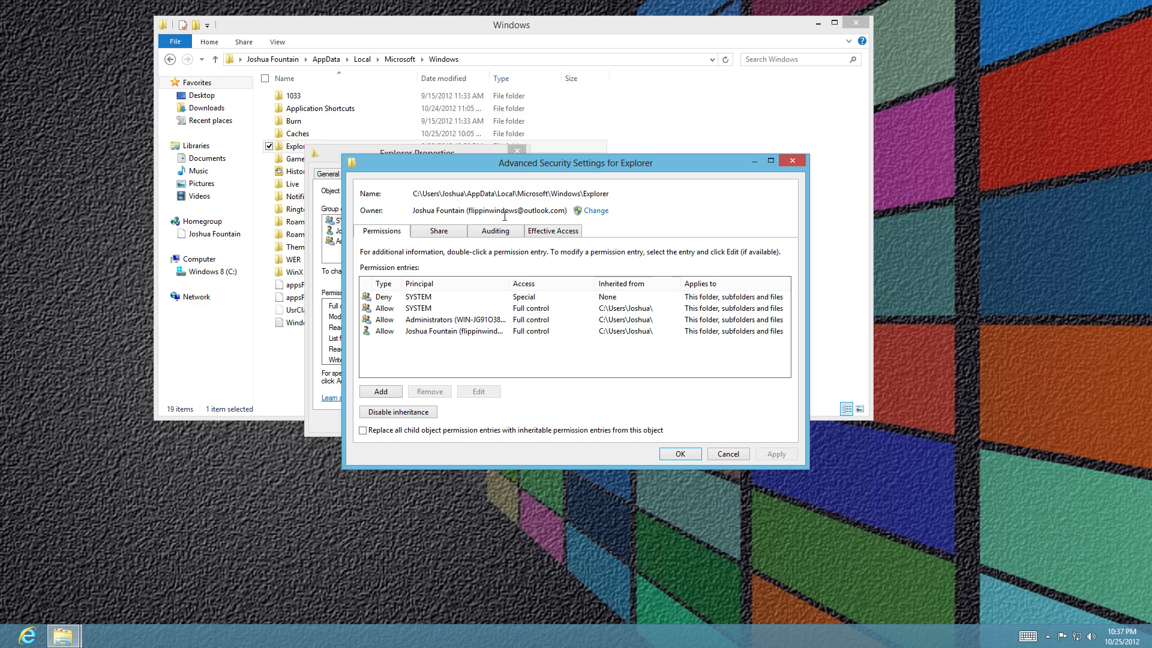
{"action": "left_click", "coordinate": [553, 231]}
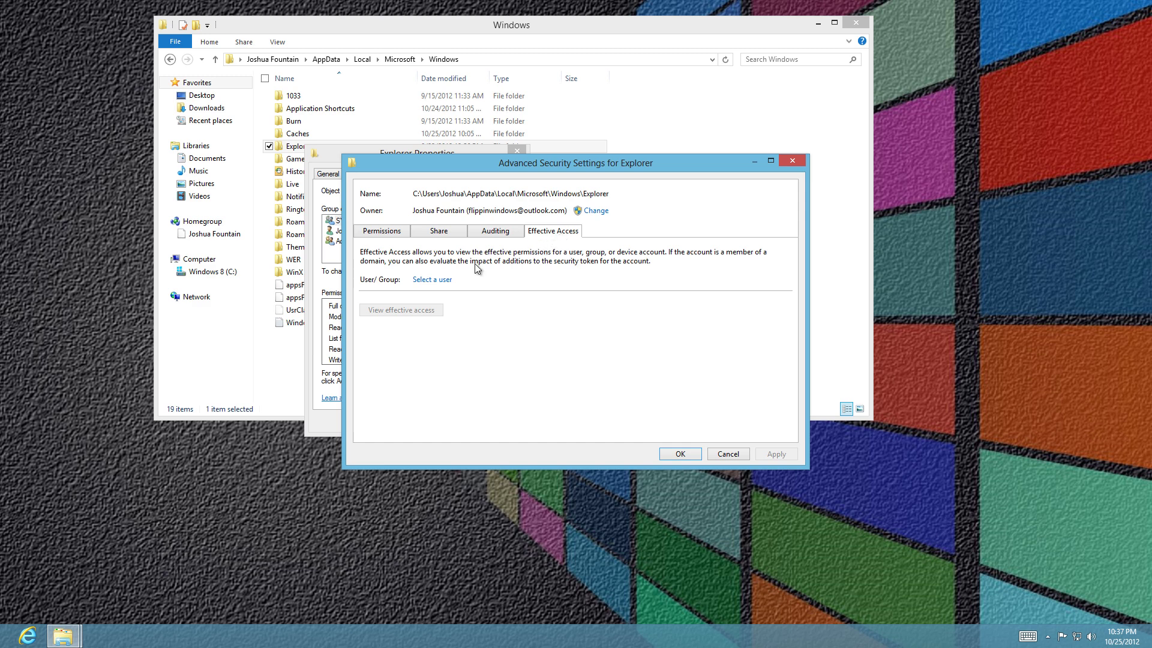
{"action": "left_click", "coordinate": [432, 283]}
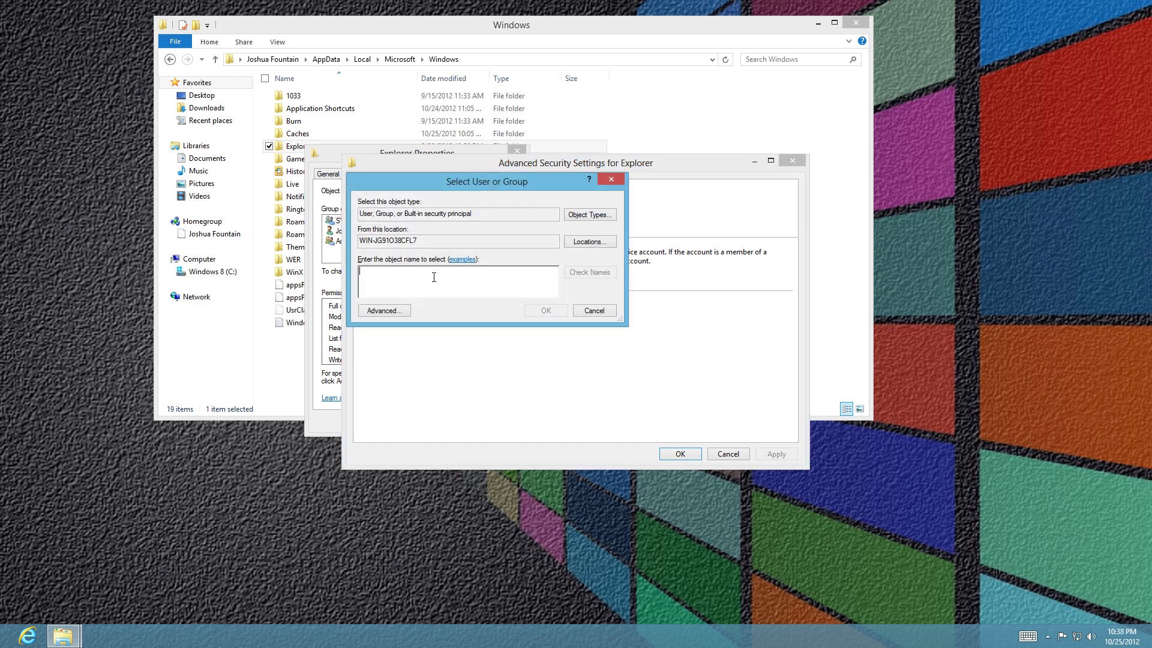
{"action": "type", "text": "SYSTEM"}
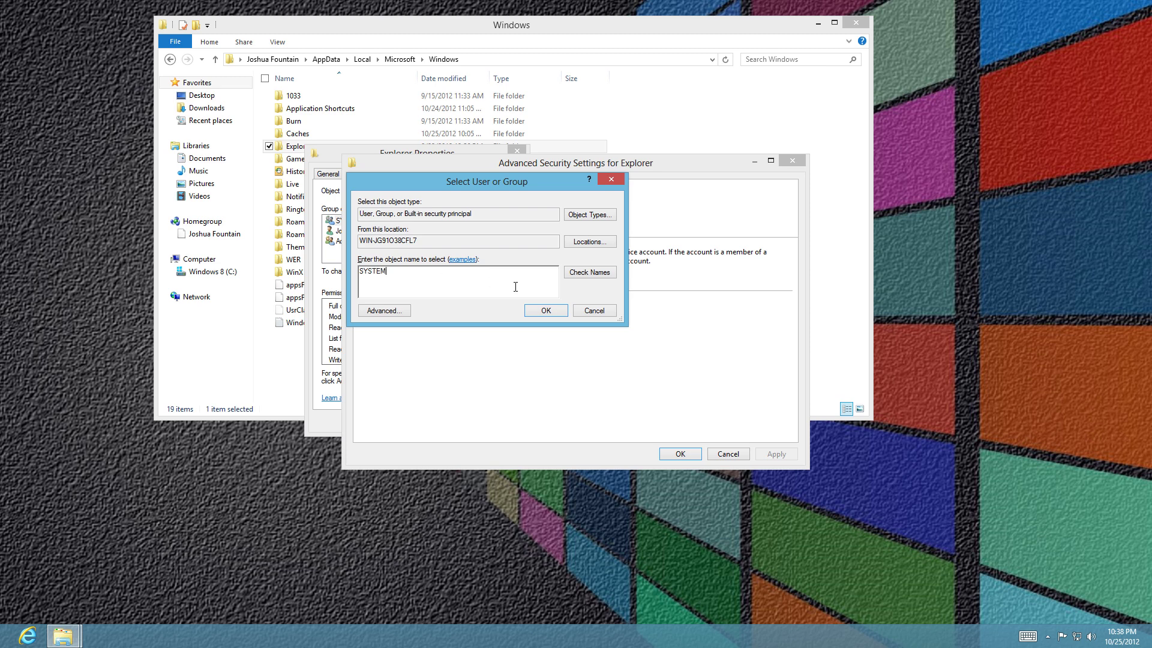
{"action": "left_click", "coordinate": [541, 309]}
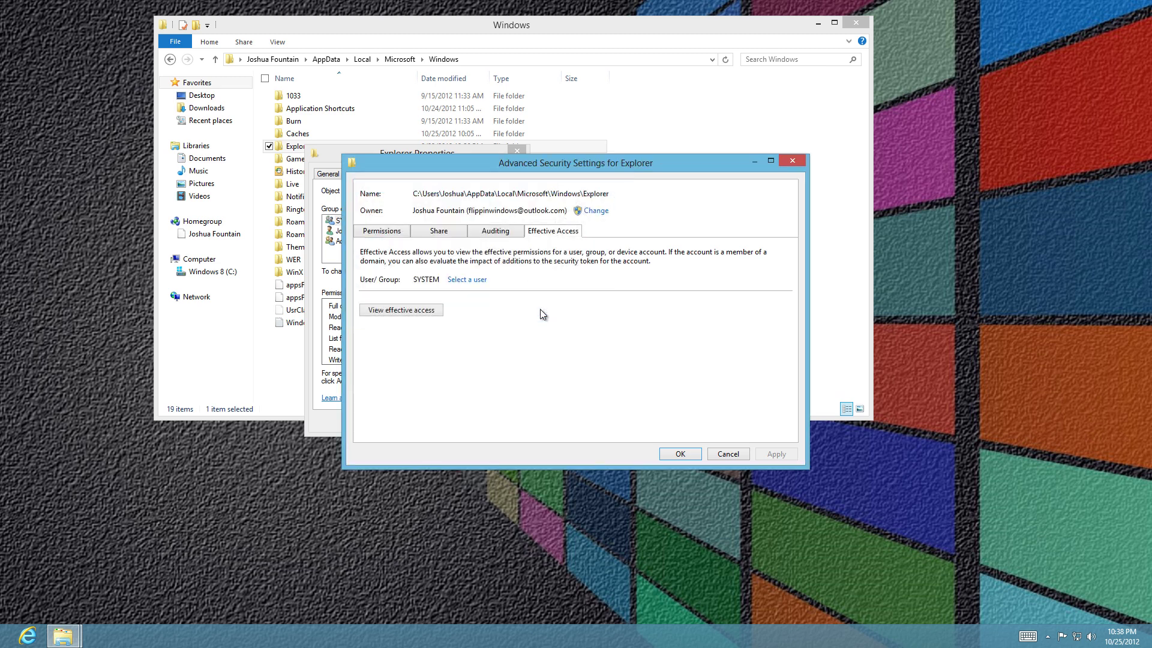
Step: View SYSTEM's effective access, showing Delete and Delete subfolders and files denied
{"action": "left_click", "coordinate": [398, 311]}
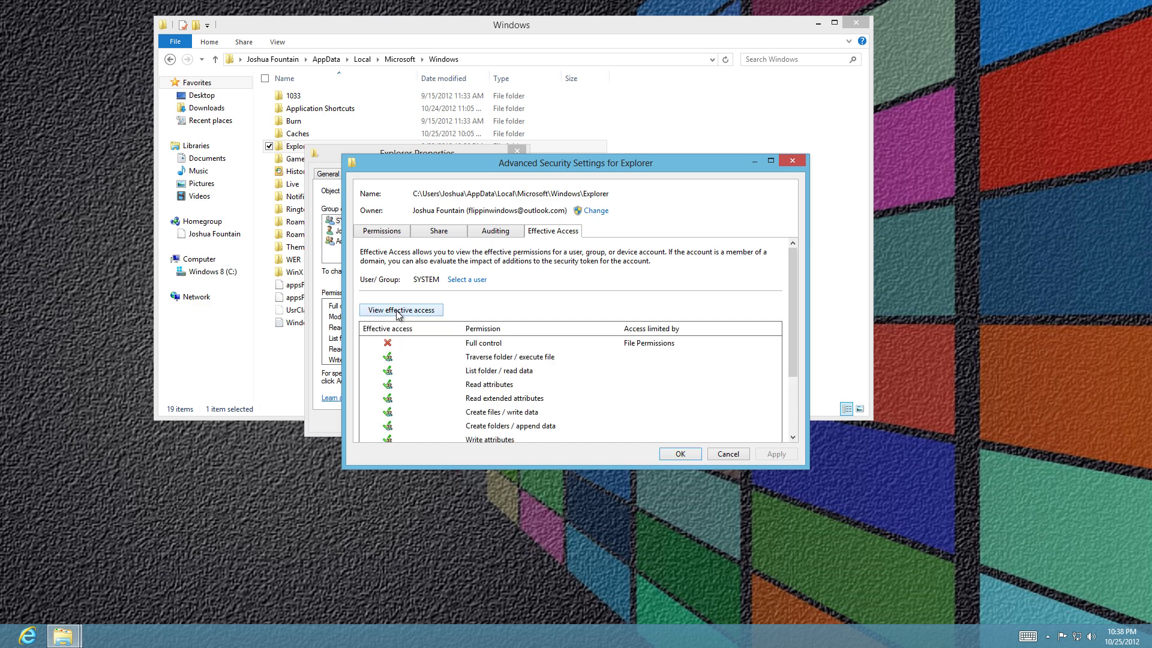
{"action": "scroll", "coordinate": [420, 336], "scroll_direction": "down", "scroll_amount": 3}
{"action": "scroll", "coordinate": [459, 327], "scroll_direction": "up", "scroll_amount": 2}
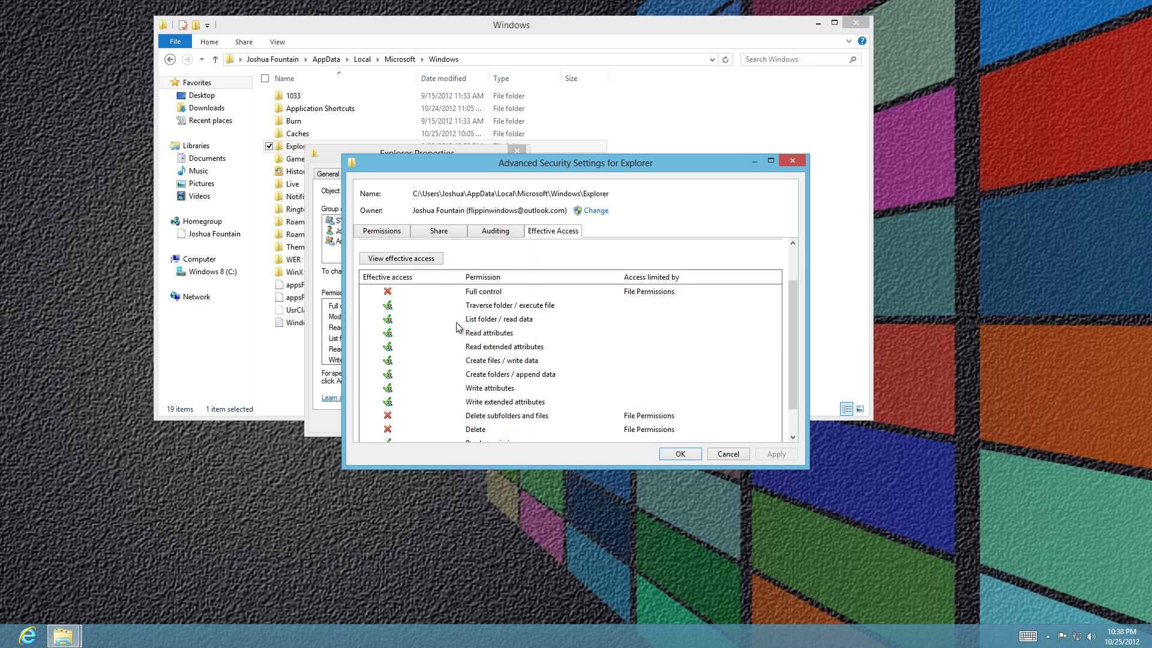
{"action": "scroll", "coordinate": [457, 327], "scroll_direction": "down", "scroll_amount": 2}
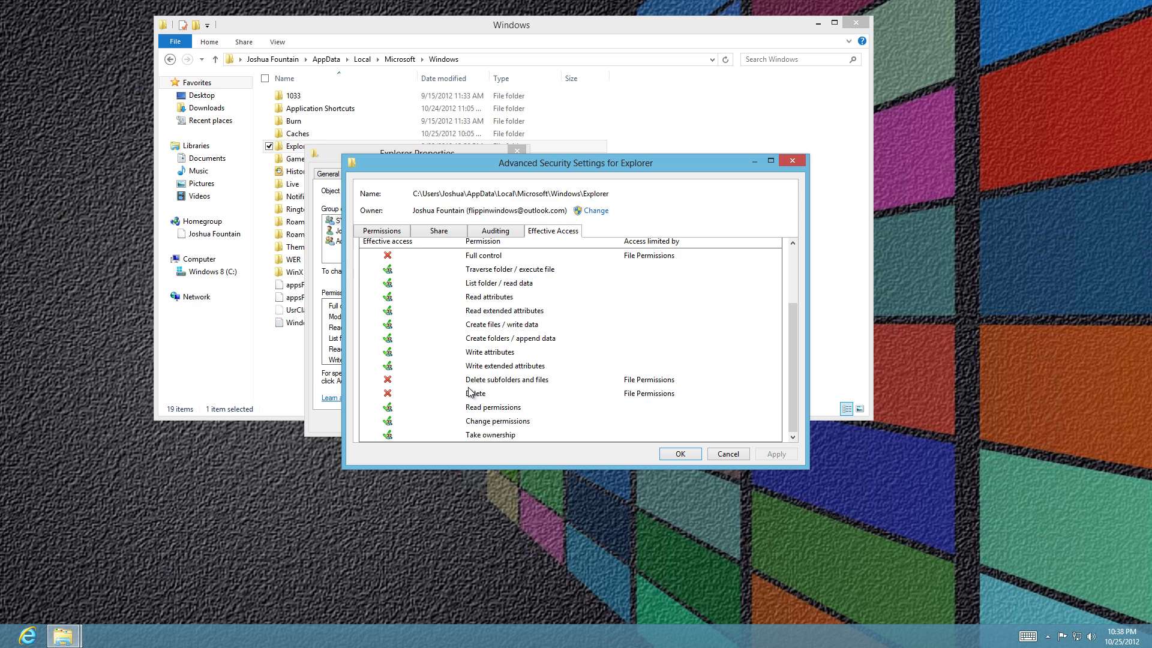
Step: Close Advanced Security Settings and the Explorer Properties dialog with OK
{"action": "left_click", "coordinate": [678, 455]}
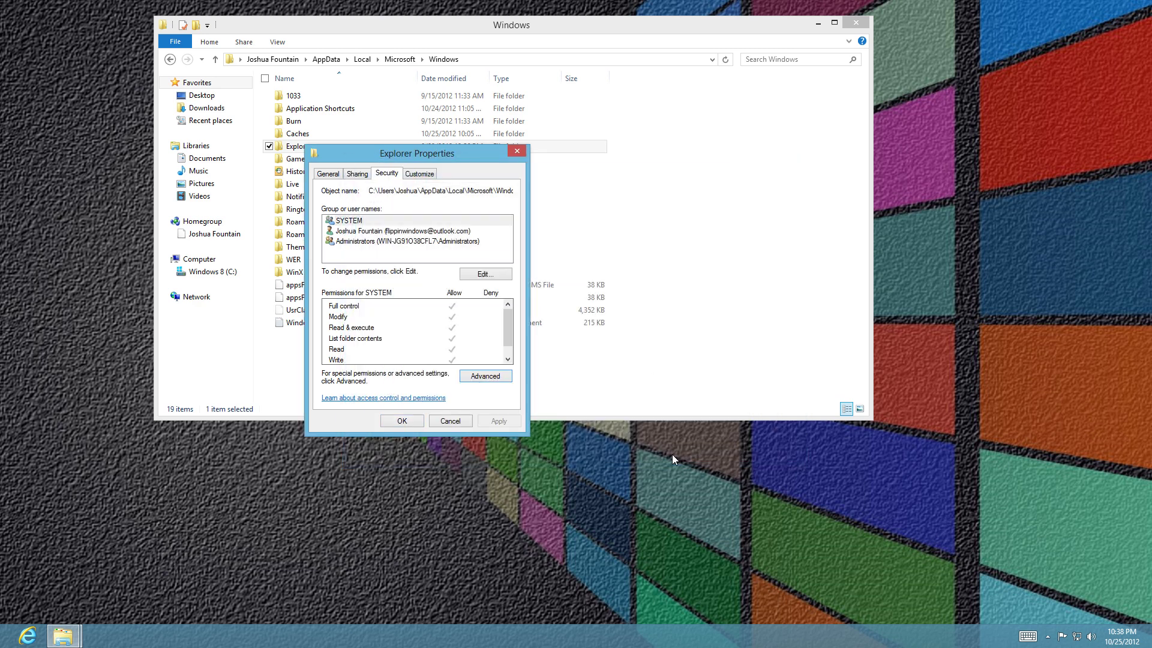
{"action": "left_click", "coordinate": [403, 421]}
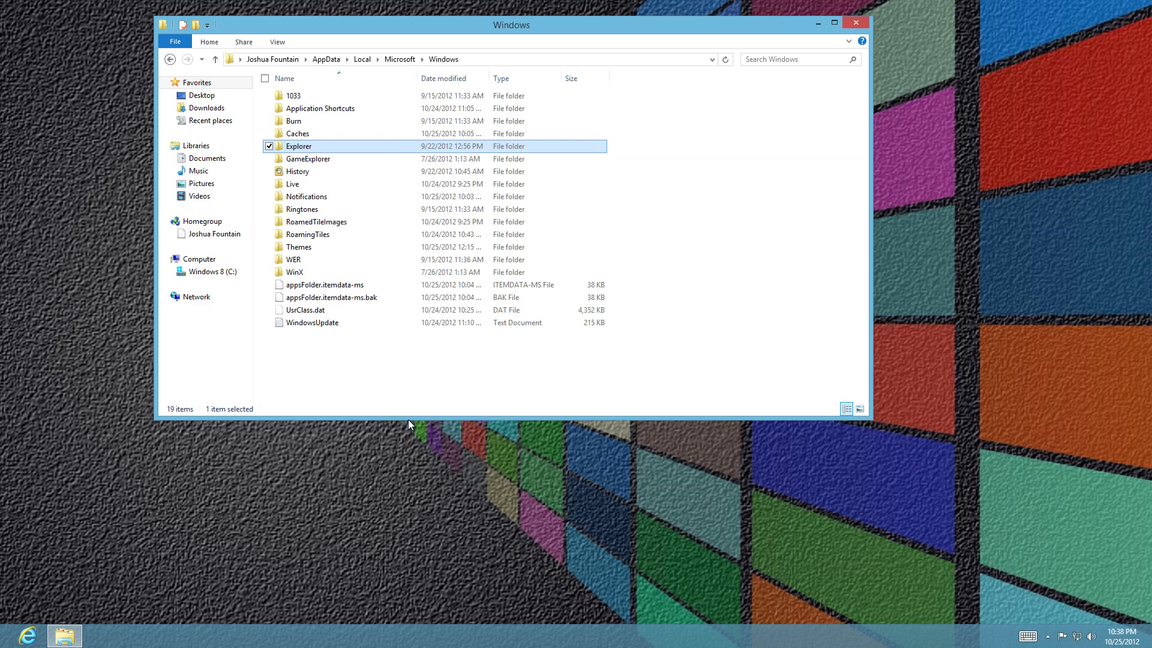